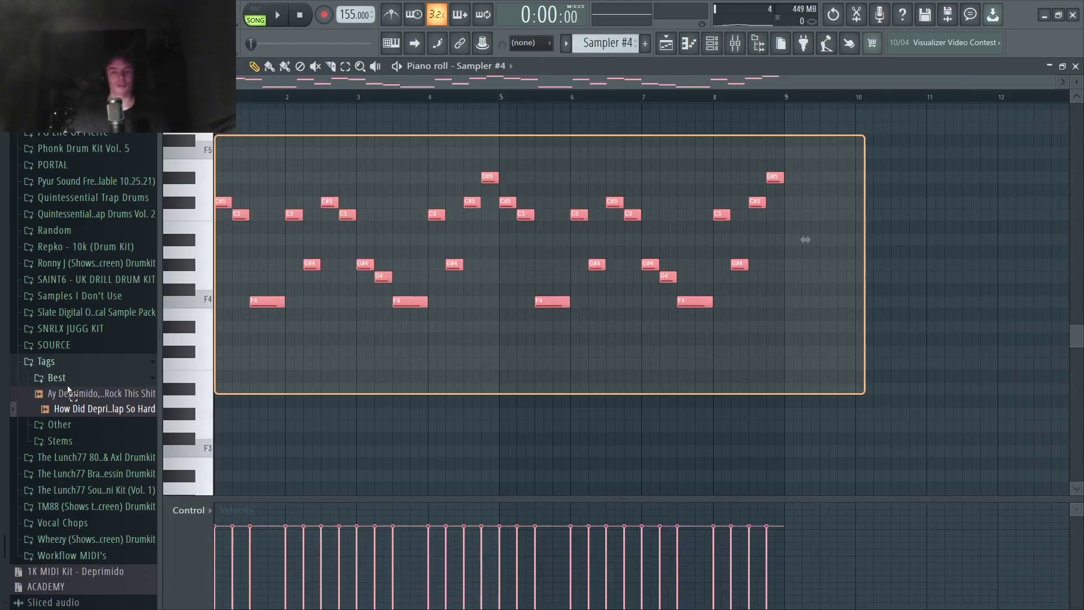
# Review the melody notes in the Sampler #4 piano roll and close it
pyautogui.click(310, 363)
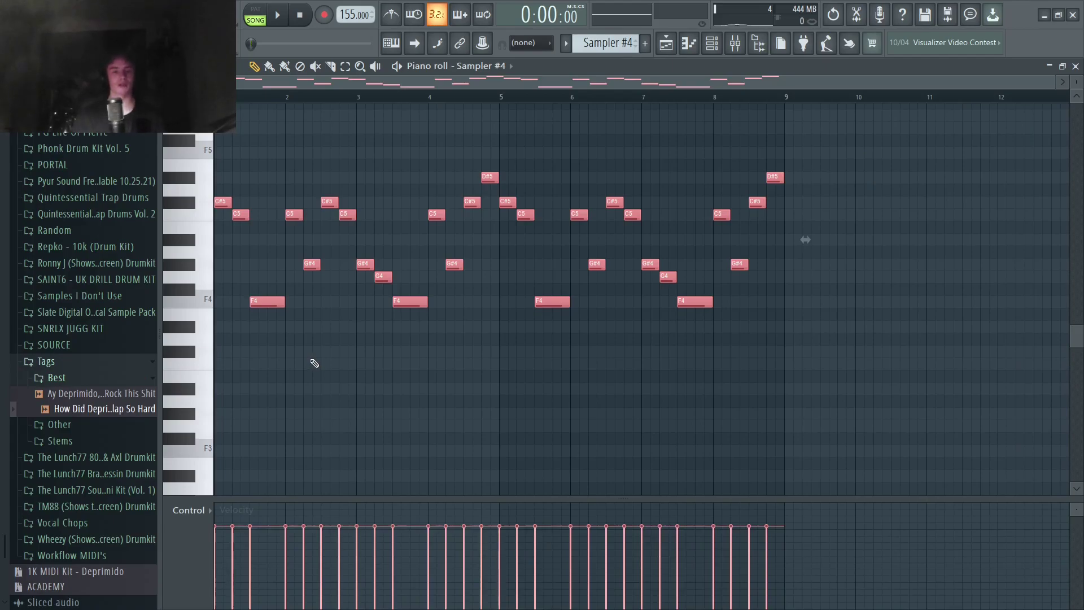
pyautogui.hotkey('ctrl', 'a')
pyautogui.click(1076, 66)
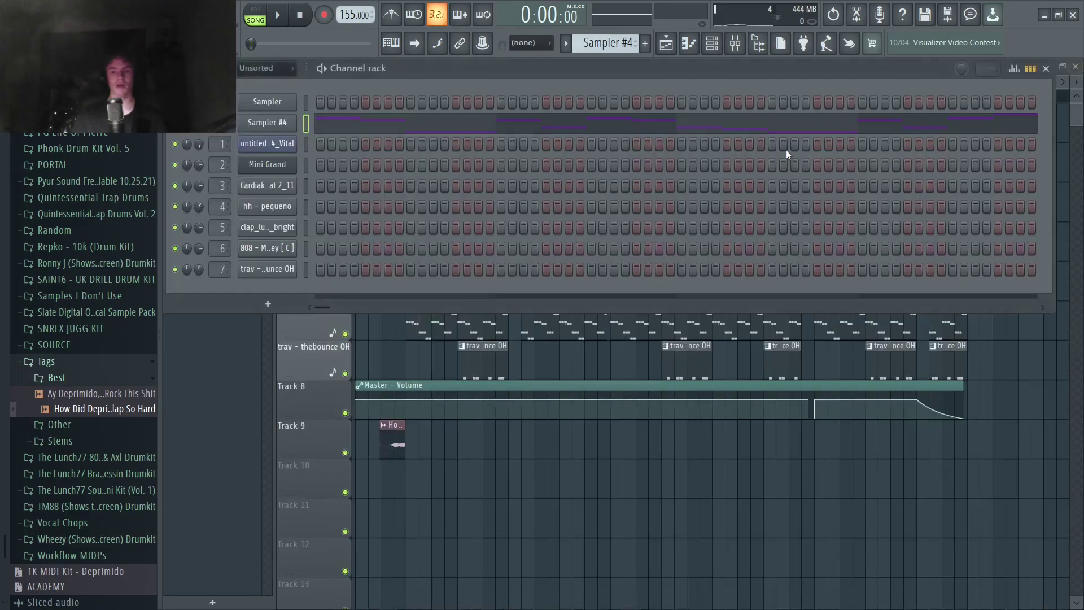
# Bring up the sliced beat notes of the Vital audio channel in the piano roll
pyautogui.scroll(-1, 578, 44)
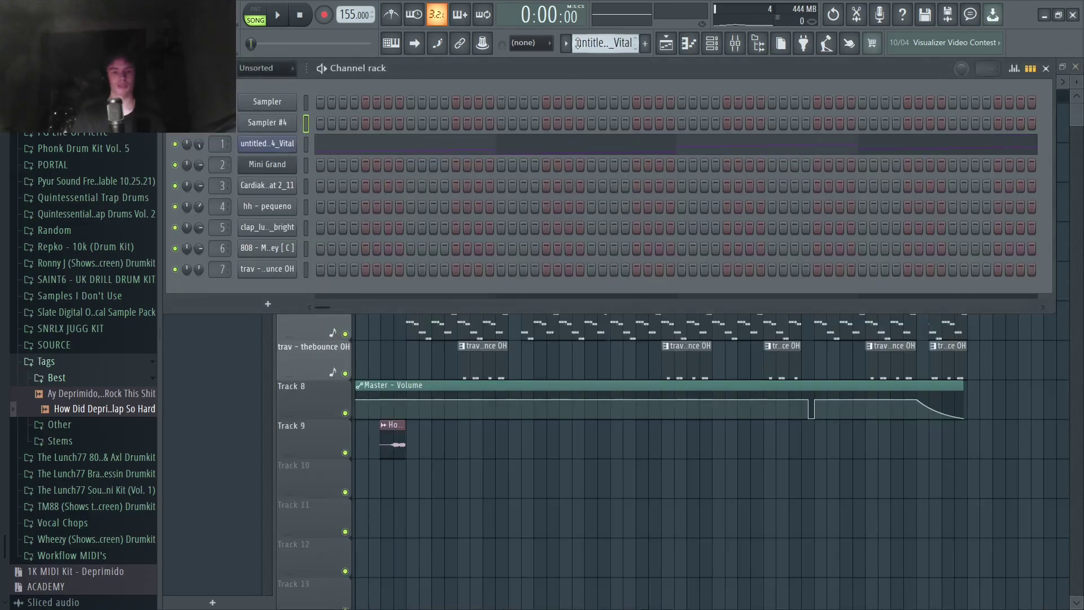
pyautogui.click(616, 144)
pyautogui.click(712, 43)
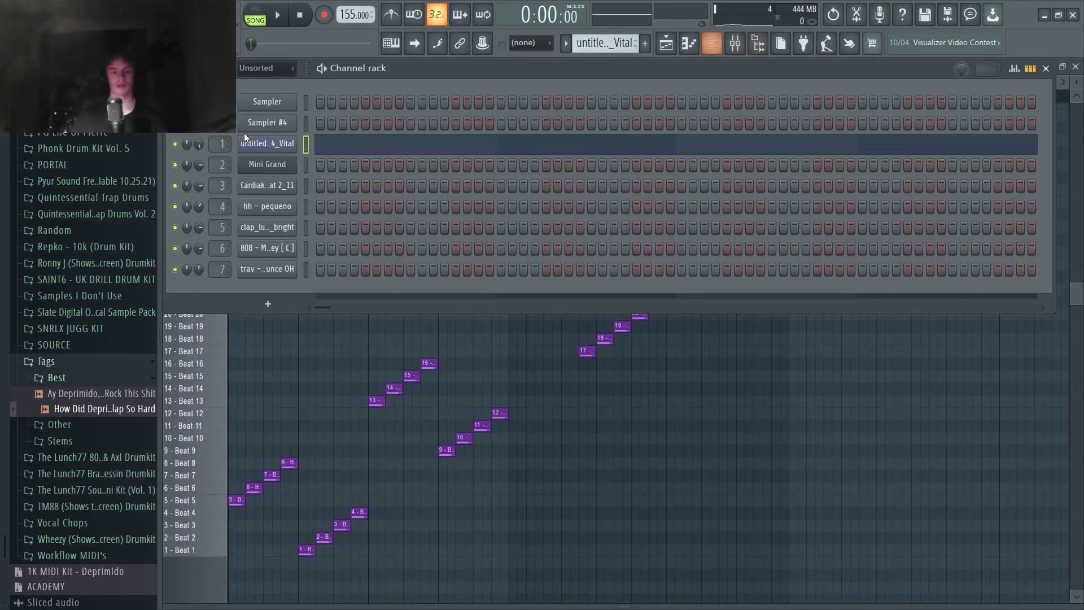
# Inspect the HalfTime effect on the Vital mixer track, close it, and play the Vital pattern once in pattern mode
pyautogui.click(249, 148)
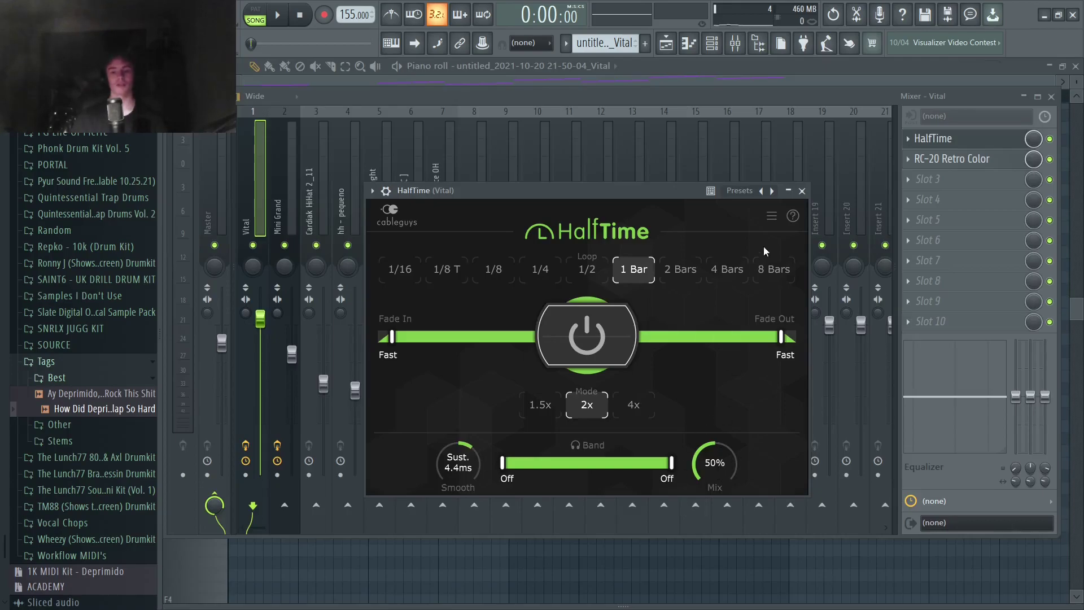
pyautogui.click(802, 190)
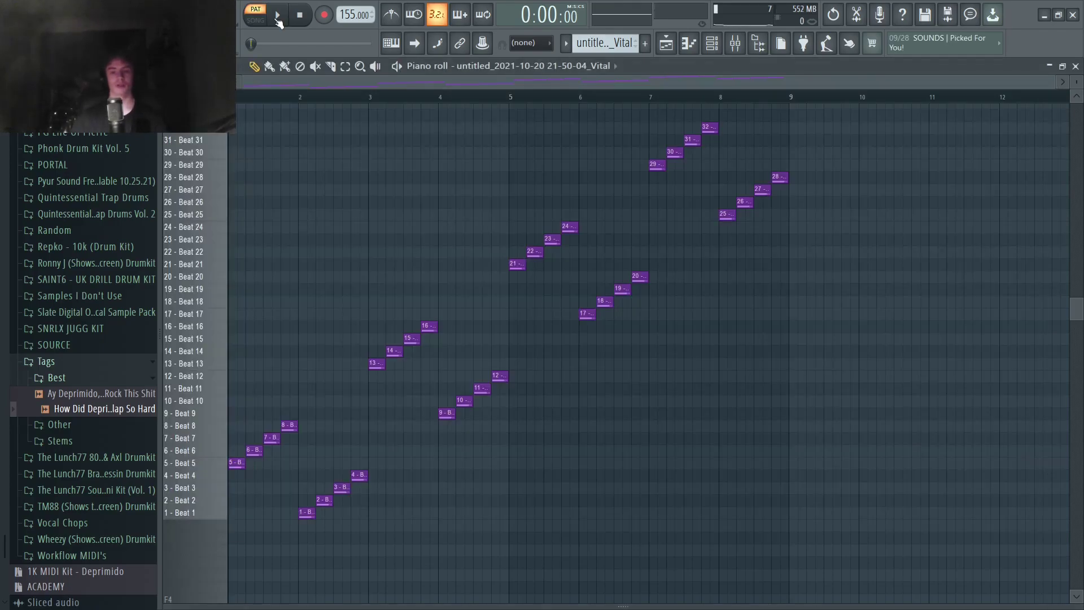
pyautogui.click(278, 16)
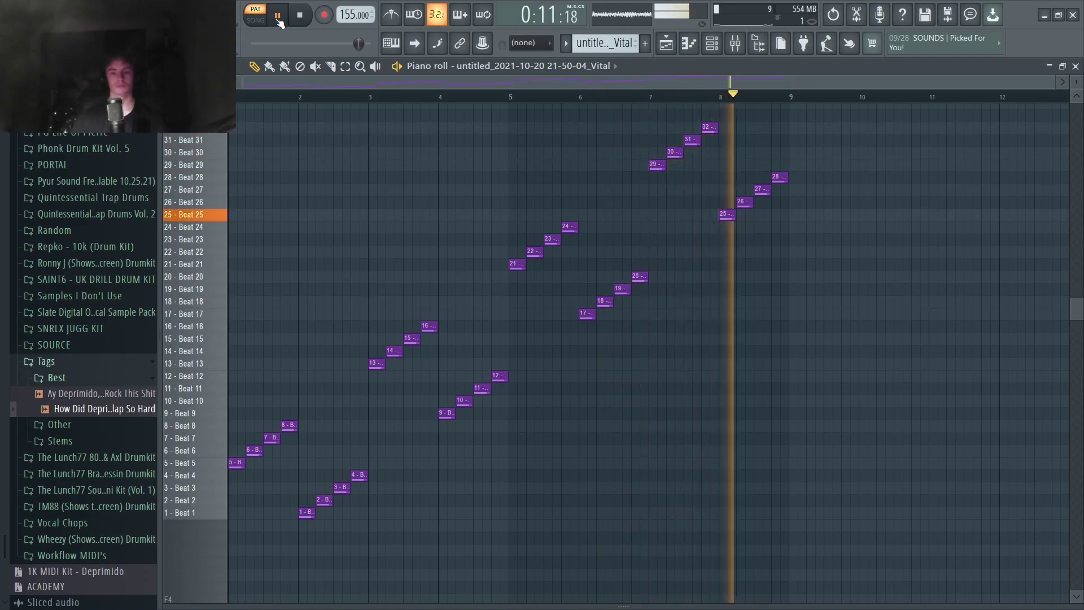
pyautogui.press('space')
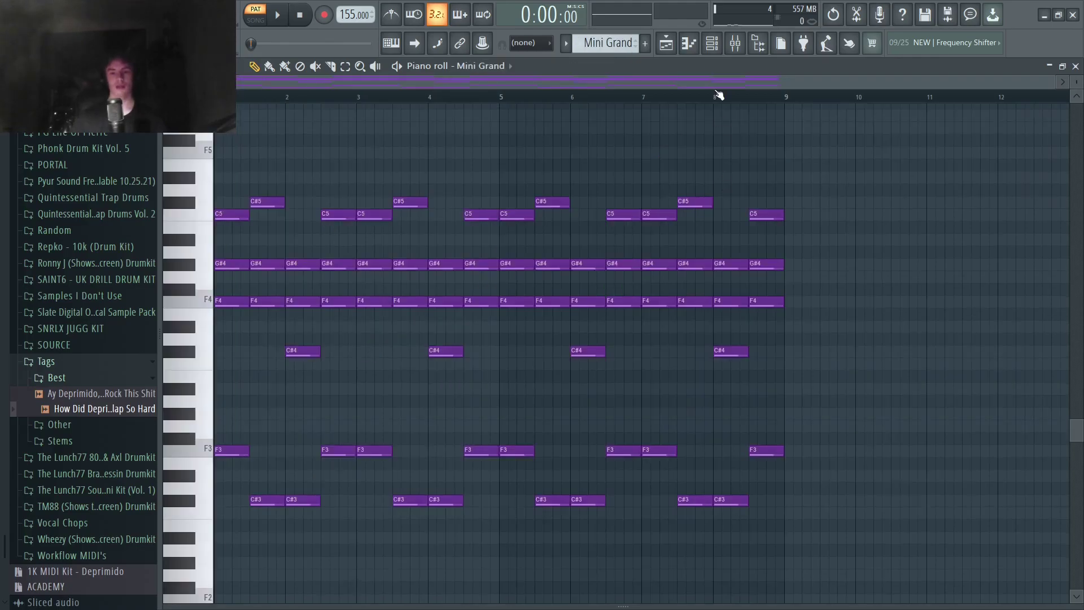
# Examine the Mini Grand chord notes and the Fruity Filter and RC-20 Retro Color effects on its mixer track
pyautogui.moveTo(886, 166); pyautogui.dragTo(217, 568)
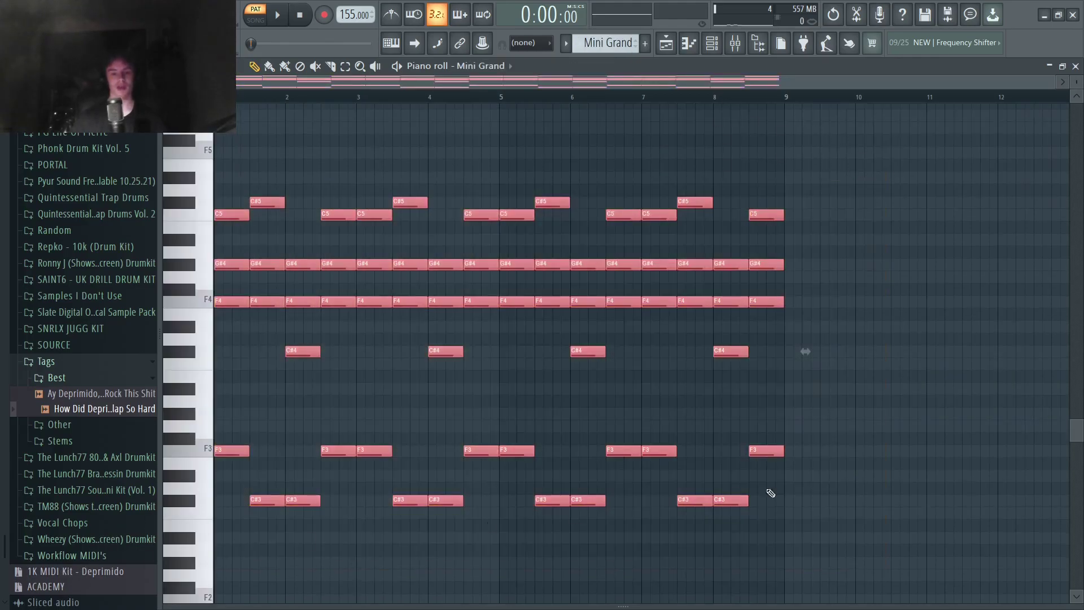
pyautogui.click(870, 438)
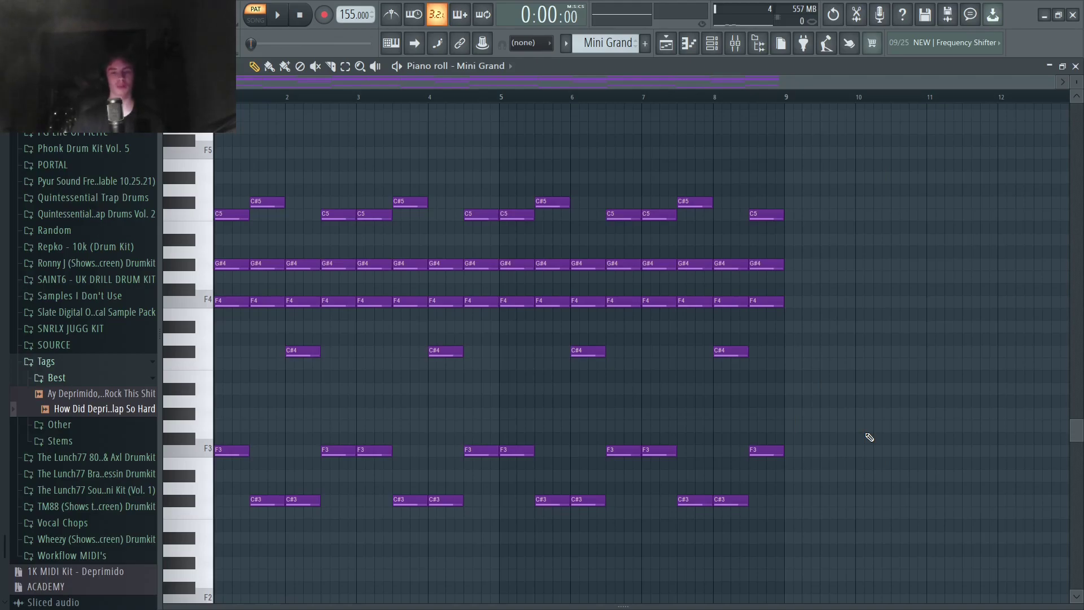
pyautogui.press('F9')
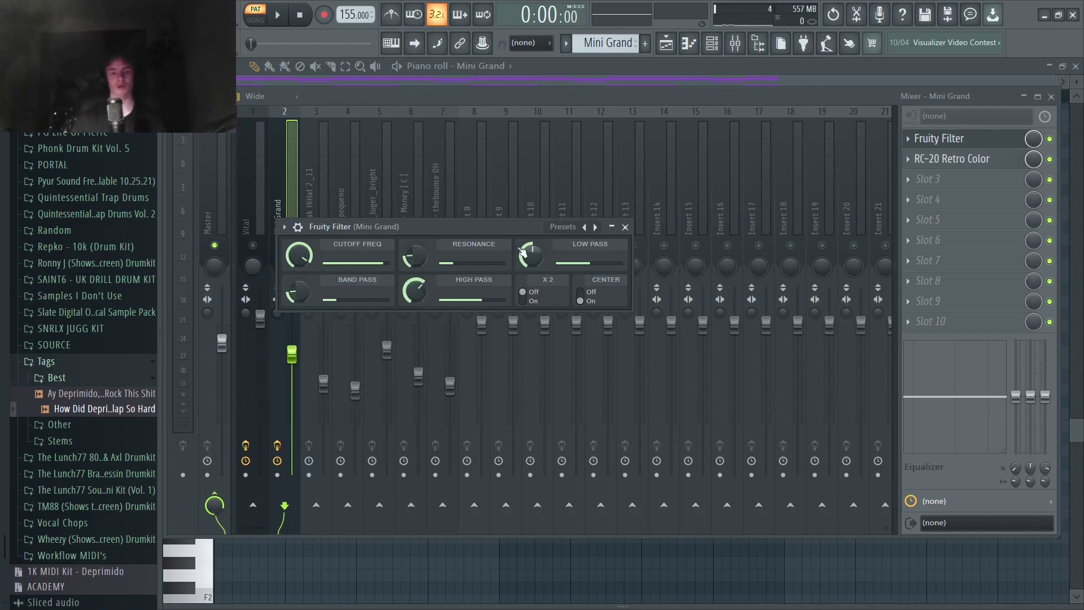
pyautogui.click(625, 227)
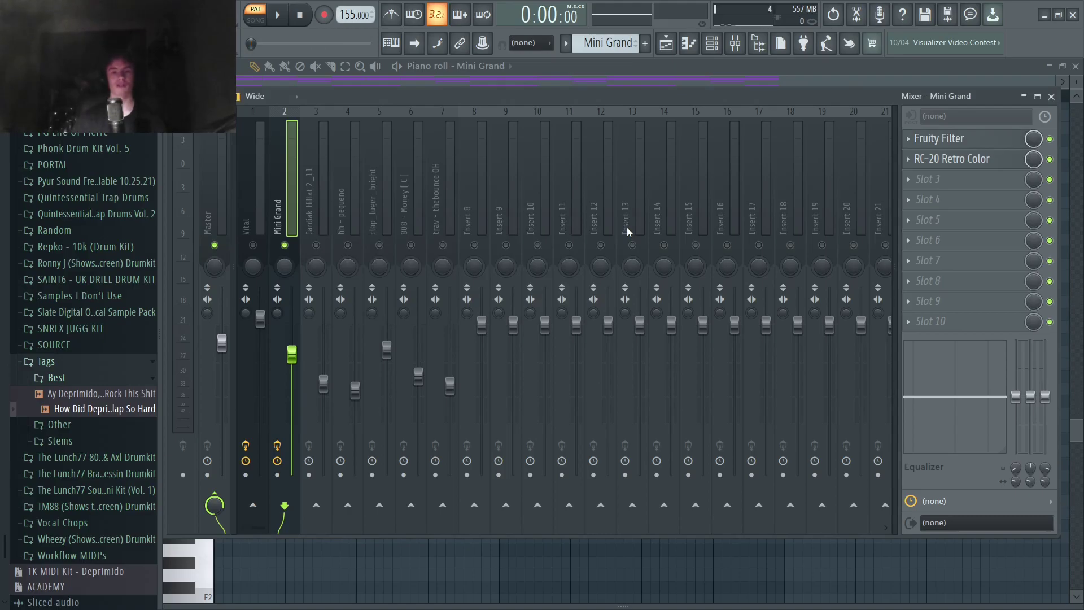
pyautogui.click(952, 159)
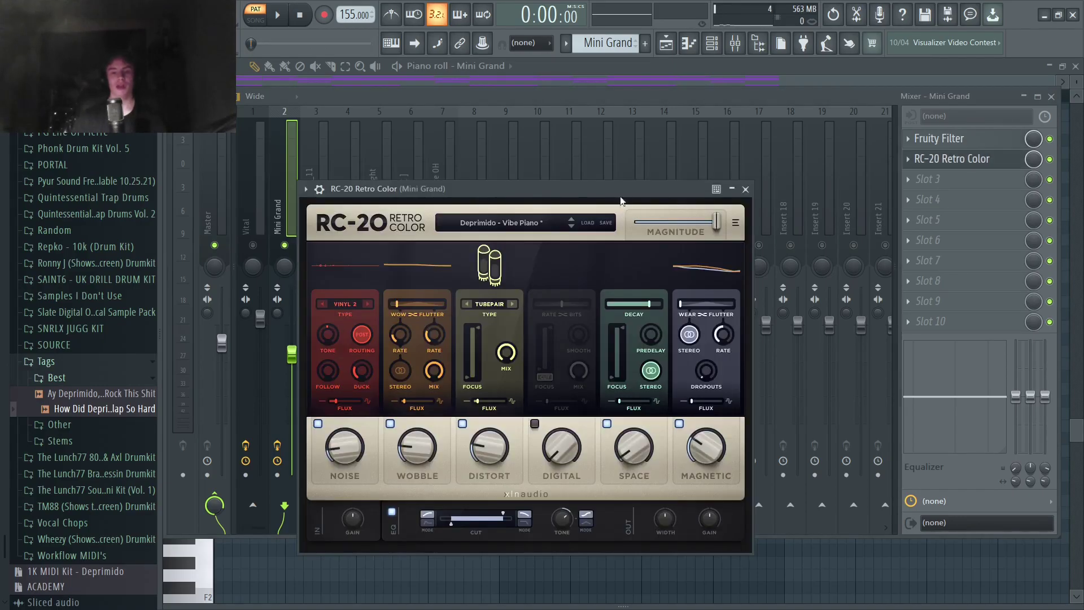
pyautogui.moveTo(620, 169); pyautogui.dragTo(620, 156)
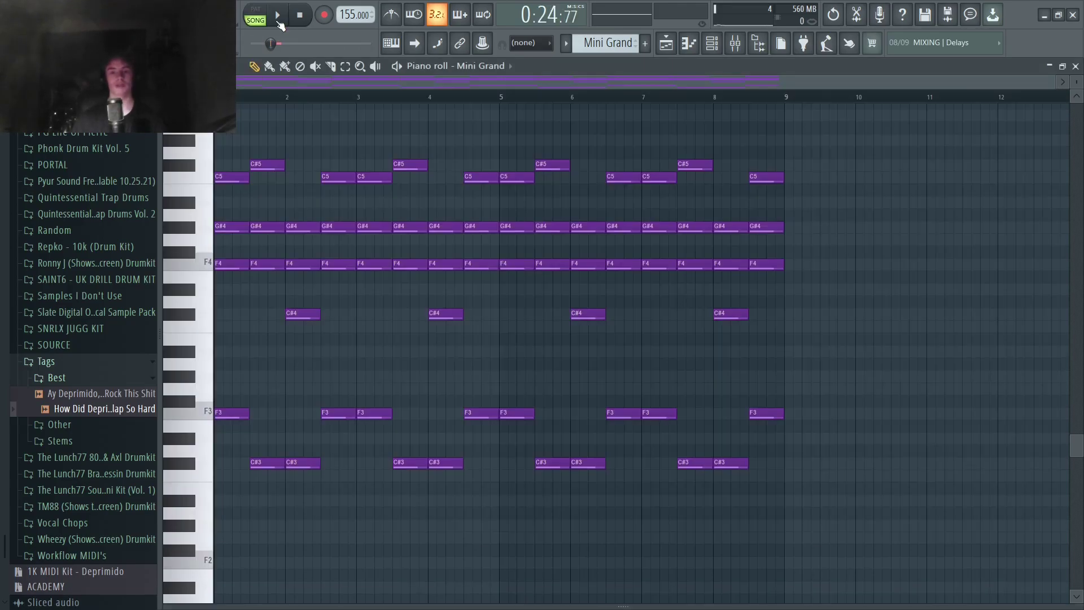
# Play the Mini Grand section in song mode and stop playback
pyautogui.click(277, 15)
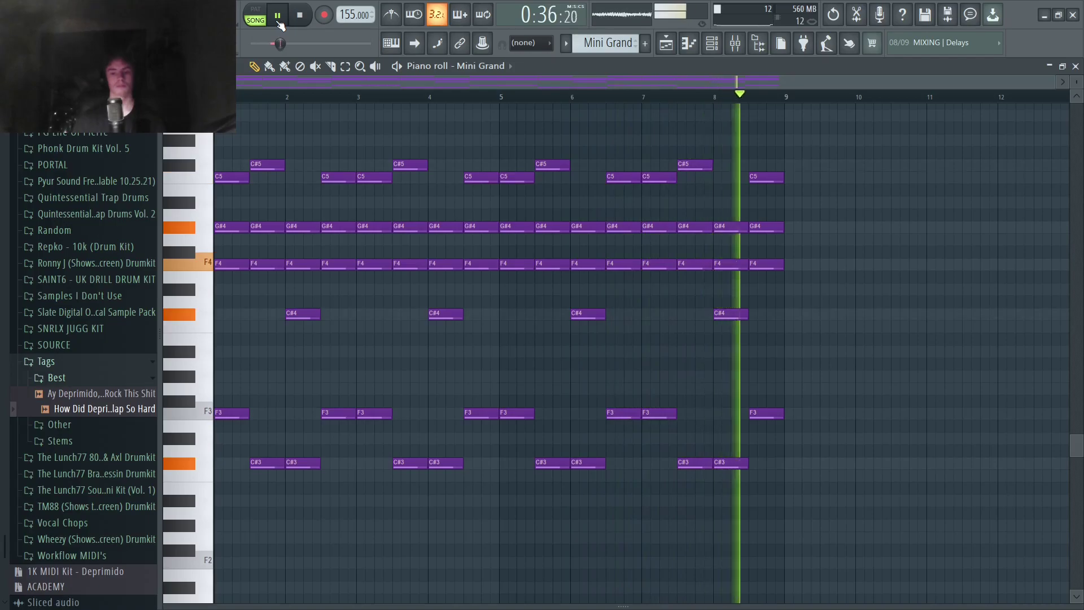
pyautogui.press('space')
# Try raising the F4 and G#4 notes of the second Mini Grand chord by an octave, and move them back
pyautogui.scroll(1, 317, 223)
pyautogui.scroll(4, 202, 319)
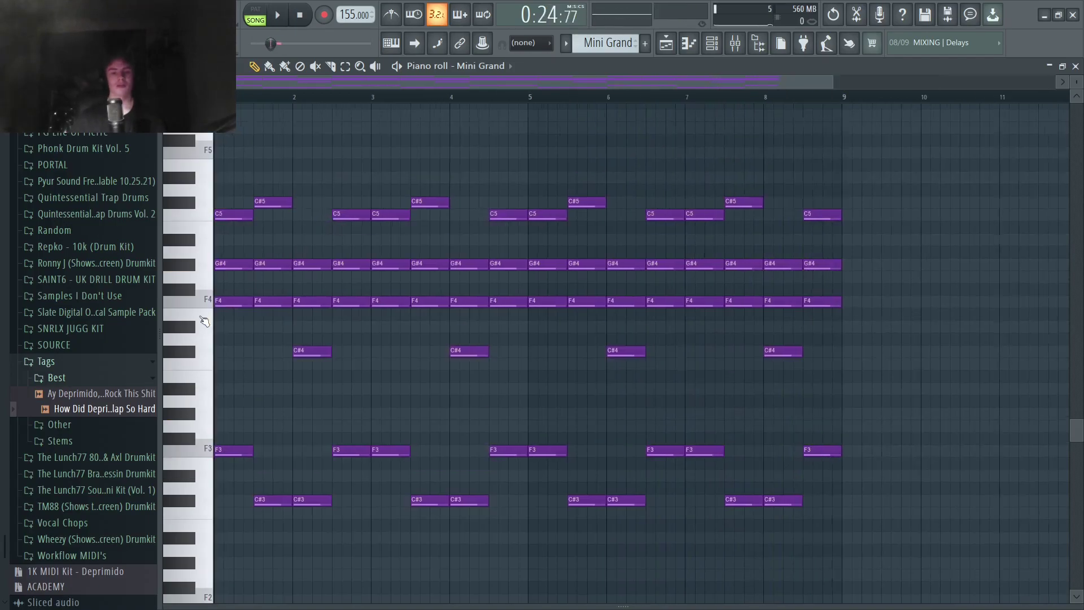
pyautogui.moveTo(241, 343); pyautogui.dragTo(267, 117)
pyautogui.hotkey('ctrl', 'd')
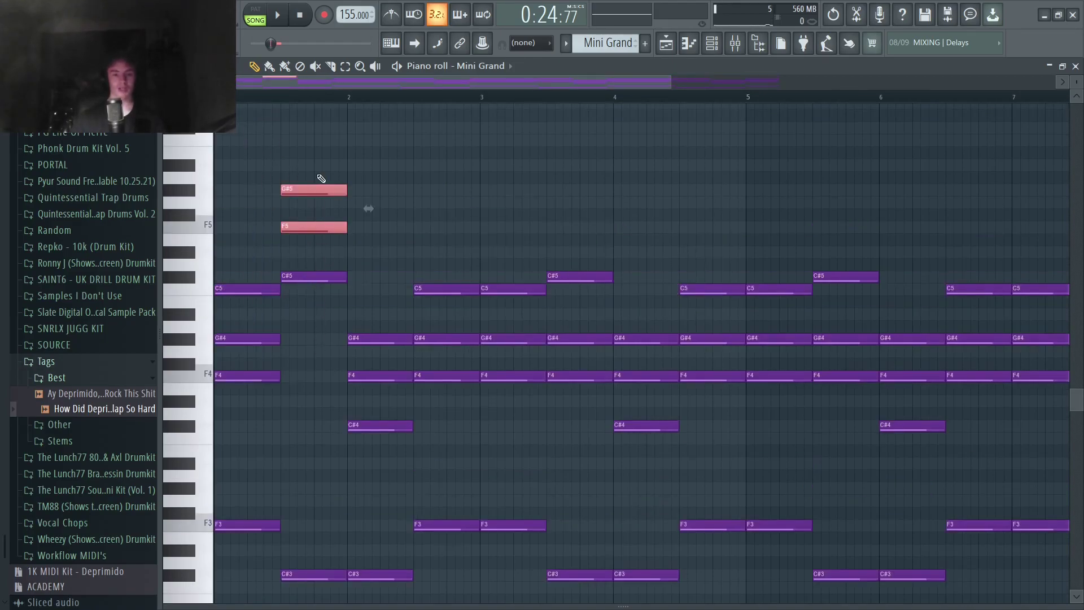
pyautogui.hotkey('ctrl', 'Down')
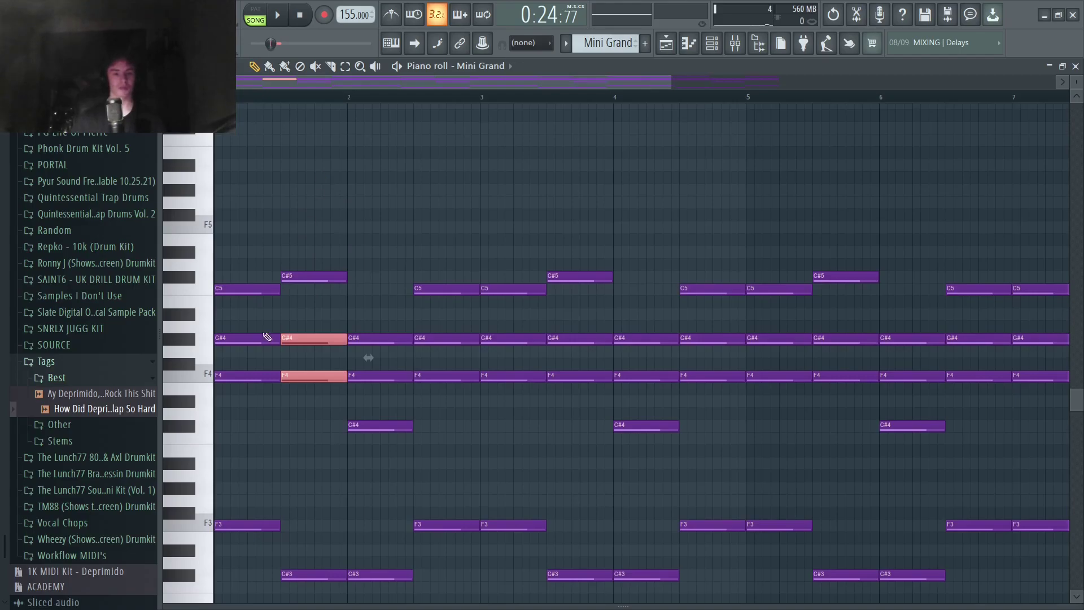
pyautogui.scroll(-3, 432, 409)
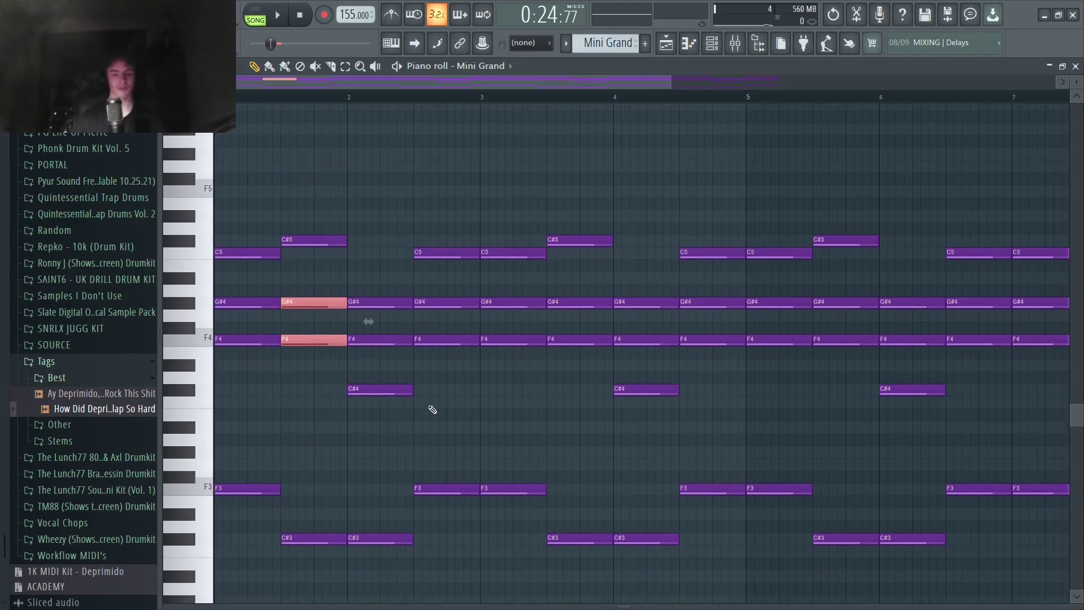
# Try shifting the C#5 note of the second Mini Grand chord by an octave, and move it back
pyautogui.moveTo(396, 431); pyautogui.dragTo(389, 277)
pyautogui.keyDown('ctrl'); pyautogui.click(389, 276); pyautogui.keyUp('ctrl')
pyautogui.moveTo(296, 276); pyautogui.dragTo(313, 166)
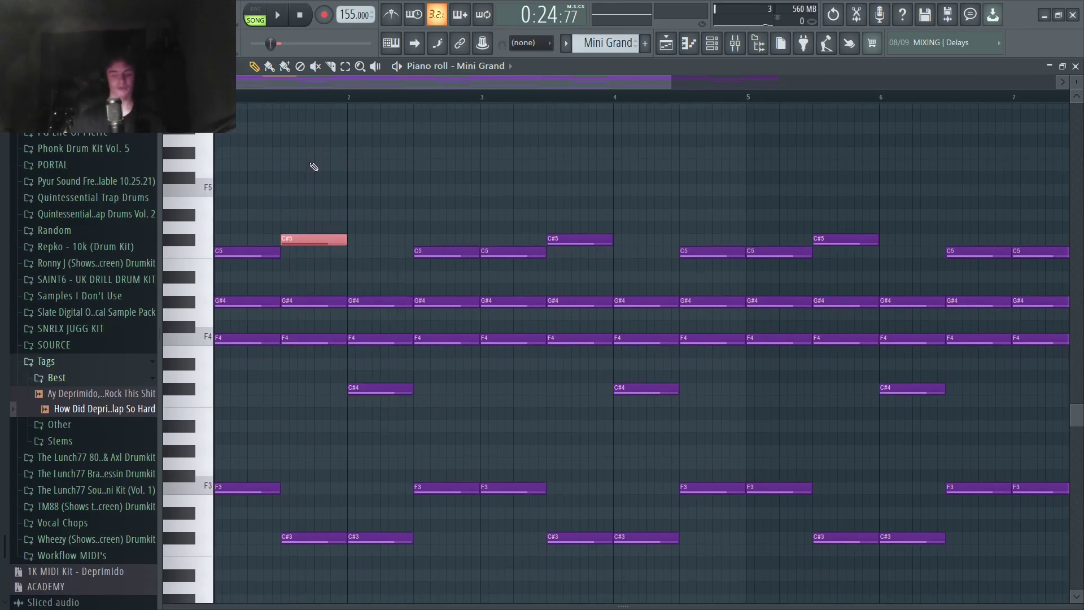
pyautogui.hotkey('ctrl', 'Down')
pyautogui.hotkey('ctrl', 'Up')
# Examine the upper notes of the fourth Mini Grand chord and the bass notes below the progression
pyautogui.moveTo(455, 215); pyautogui.dragTo(406, 417)
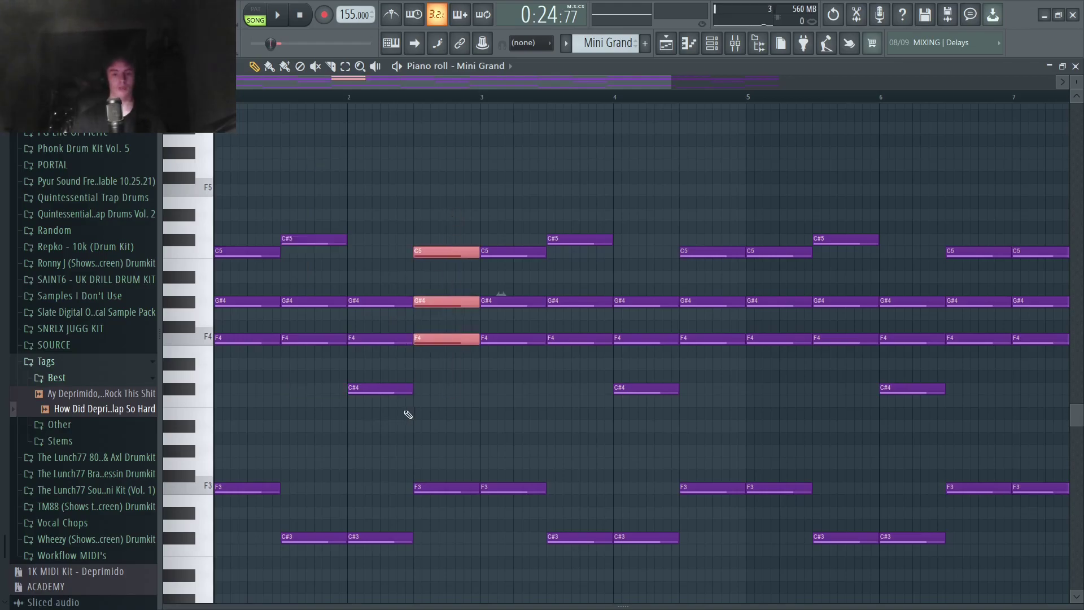
pyautogui.moveTo(238, 372); pyautogui.dragTo(819, 548)
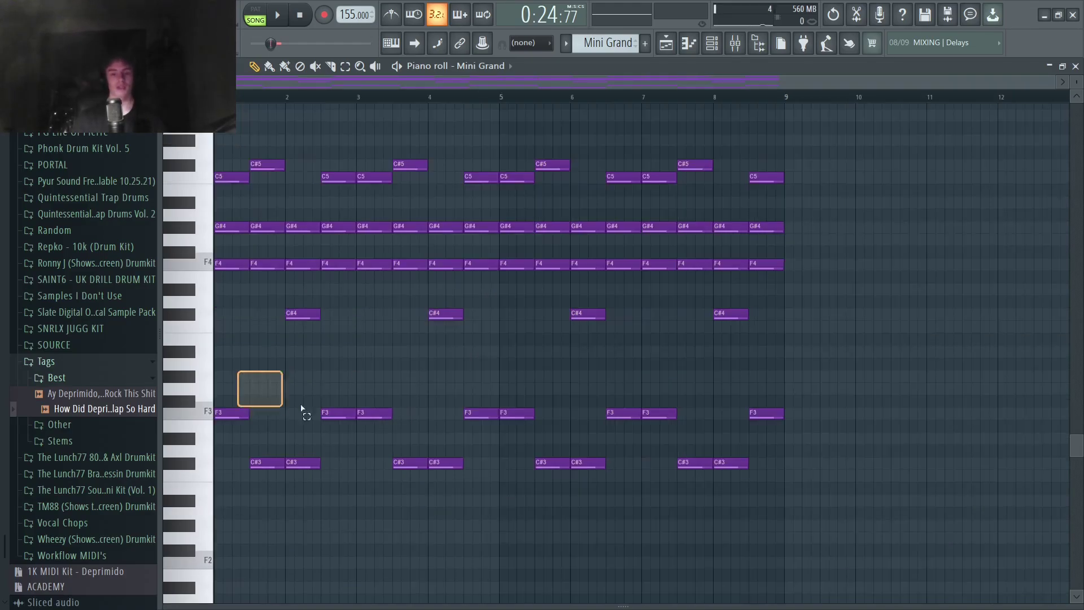
pyautogui.keyDown('ctrl'); pyautogui.click(895, 271); pyautogui.keyUp('ctrl')
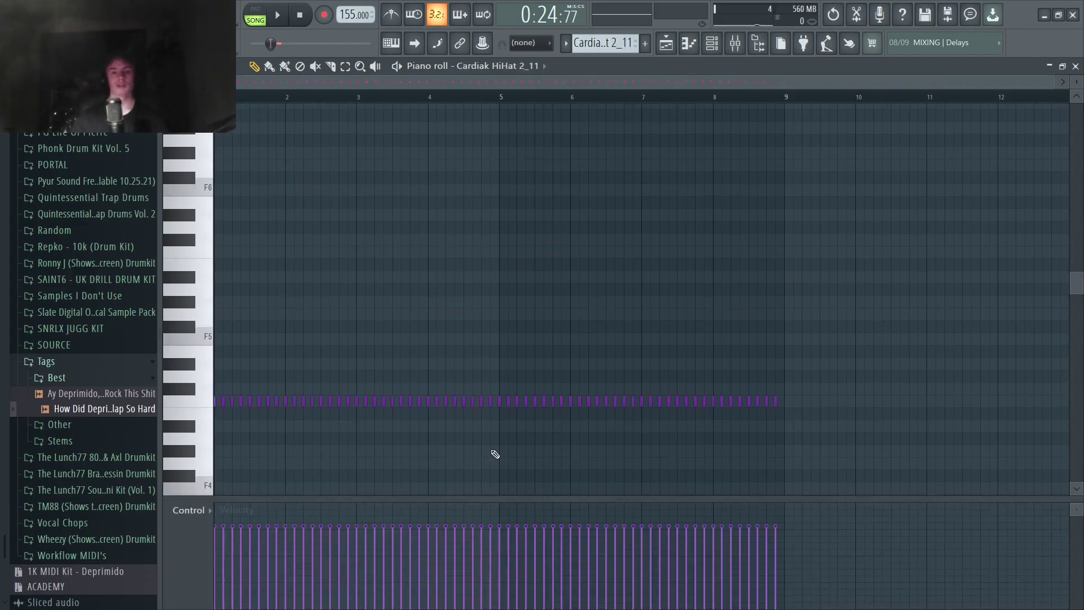
# Audition the Cardiak HiHat, hh - pequeno and clap_luger_bright drum parts one after another
pyautogui.scroll(-5, 495, 454)
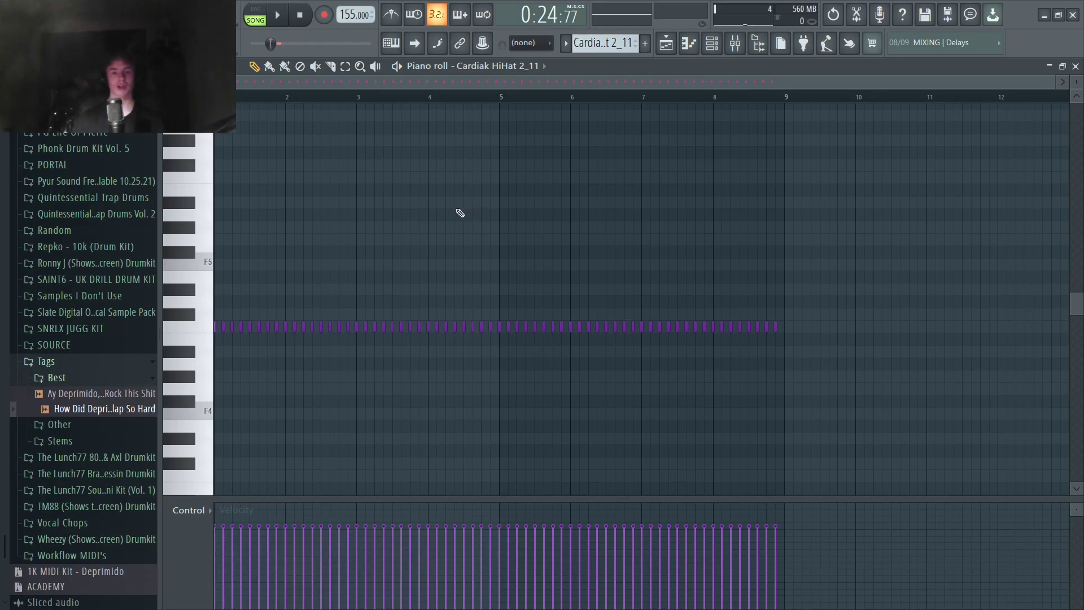
pyautogui.click(278, 17)
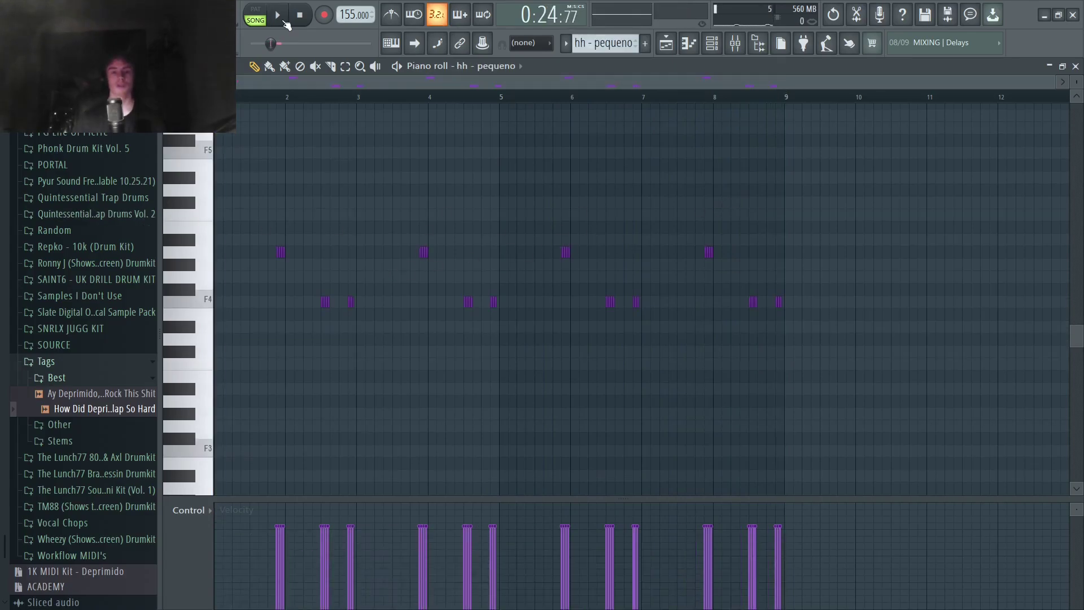
pyautogui.click(281, 17)
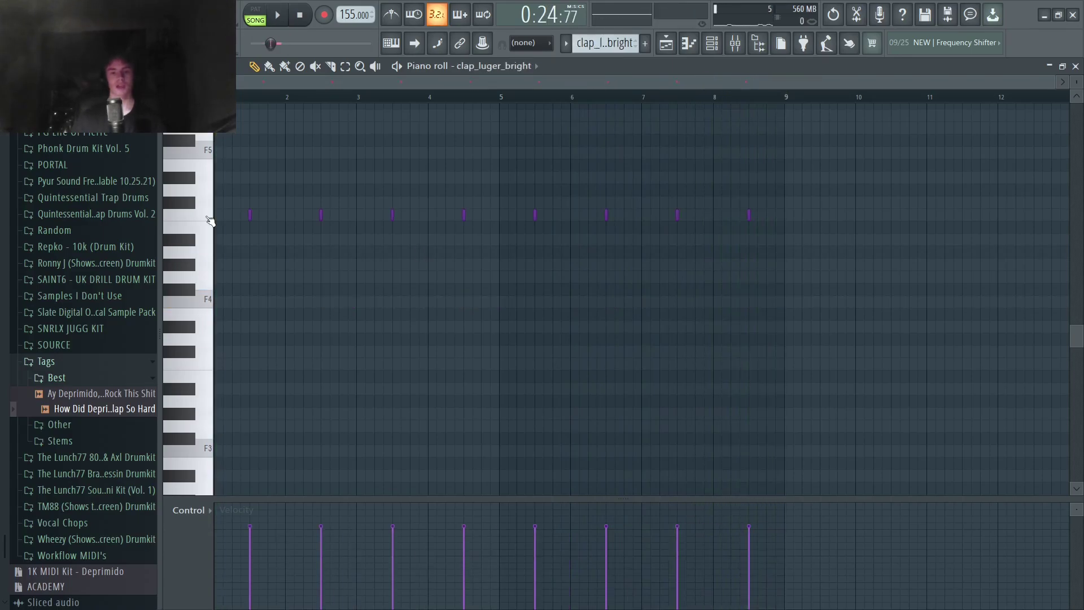
pyautogui.click(208, 217)
pyautogui.click(206, 215)
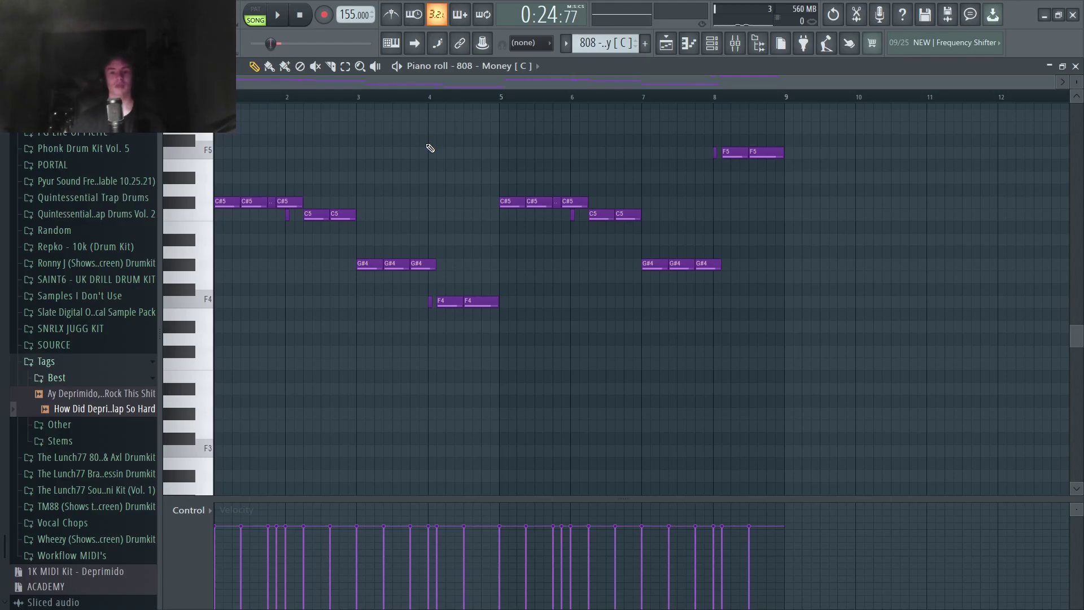
# Play the 808 - Money [ C ] bassline and examine its notes and slides up to bar 5
pyautogui.scroll(4, 294, 242)
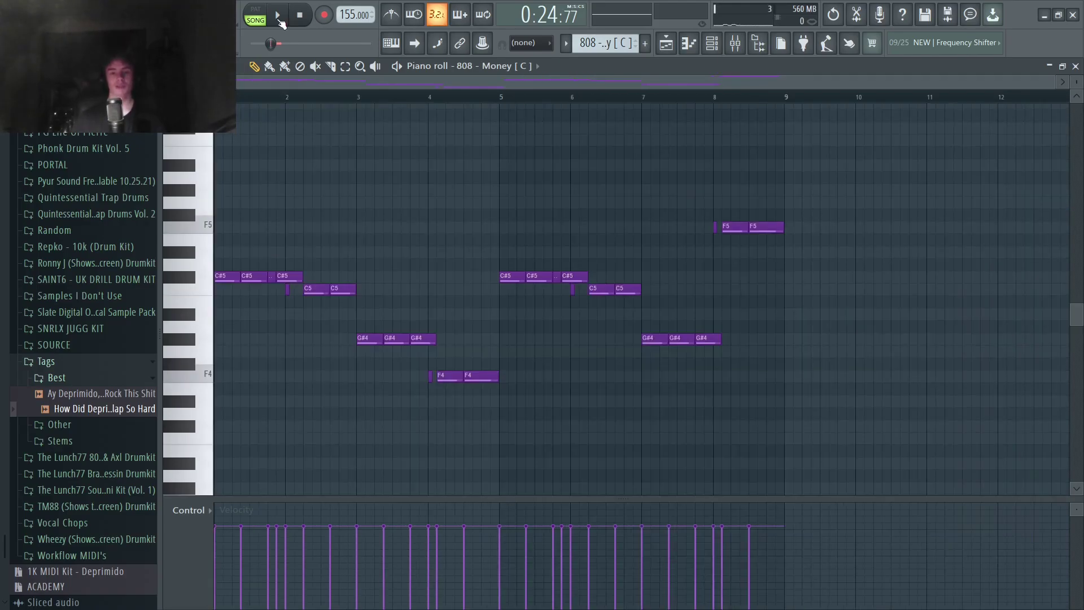
pyautogui.click(279, 18)
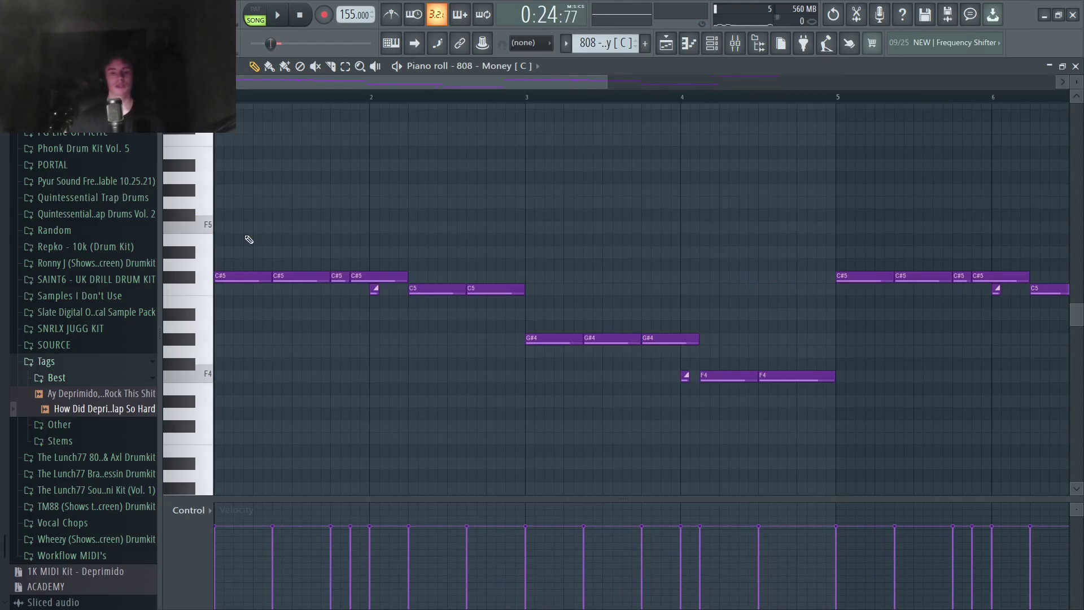
pyautogui.moveTo(245, 235); pyautogui.dragTo(774, 468)
pyautogui.rightClick(773, 460)
pyautogui.scroll(4, 768, 455)
pyautogui.moveTo(751, 423); pyautogui.dragTo(774, 351)
pyautogui.scroll(-1, 776, 353)
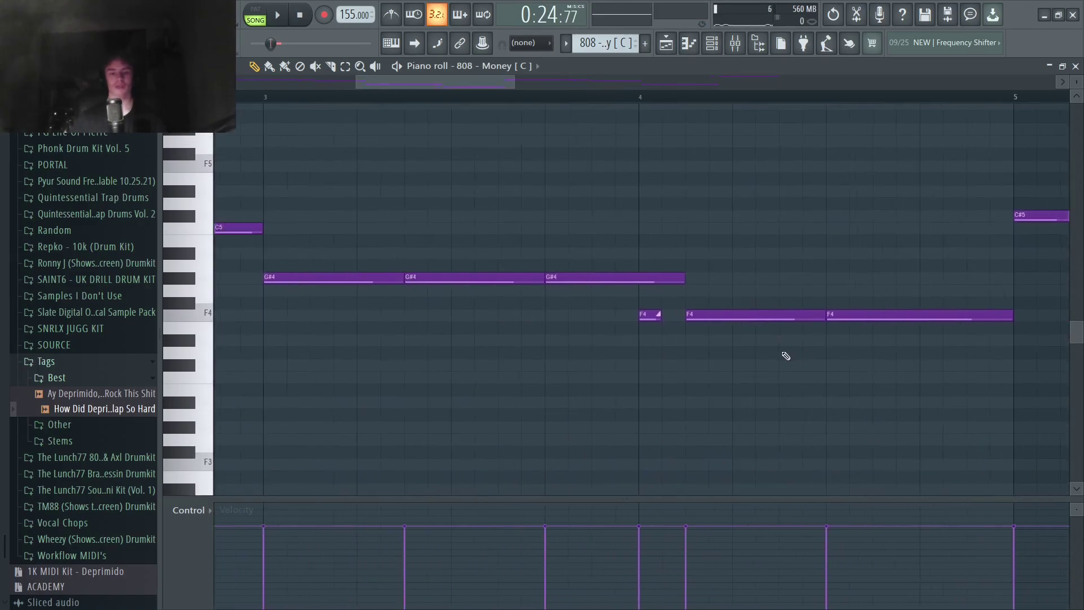
pyautogui.moveTo(333, 321); pyautogui.dragTo(865, 204)
pyautogui.moveTo(839, 363); pyautogui.dragTo(787, 316)
pyautogui.hotkey('ctrl', 'z')
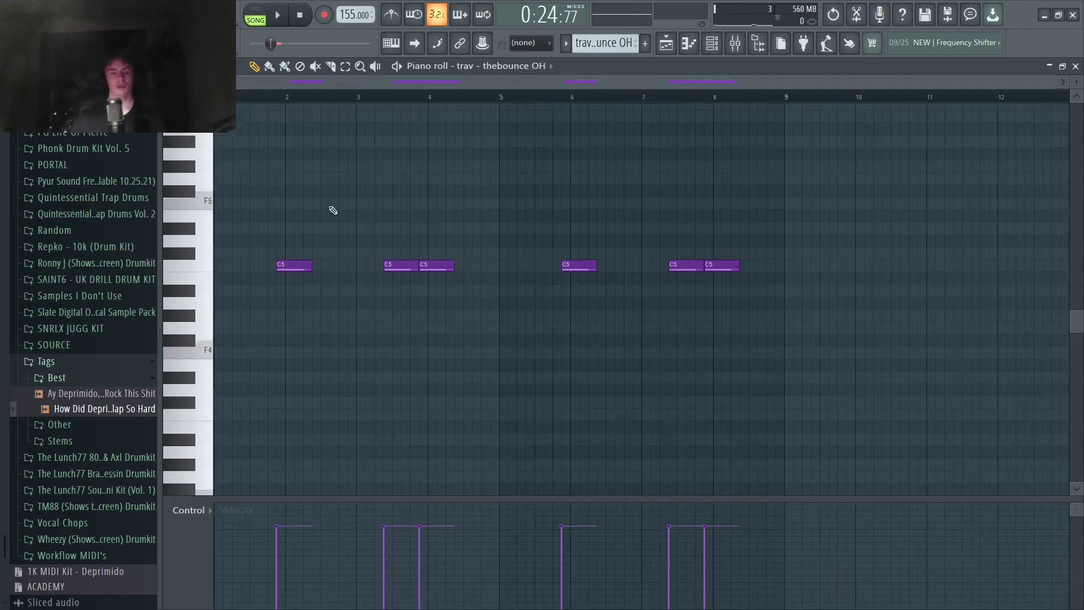
# Review the C5 notes of the trav - thebounce OH open hat and play the section in song mode
pyautogui.moveTo(281, 211); pyautogui.dragTo(864, 364)
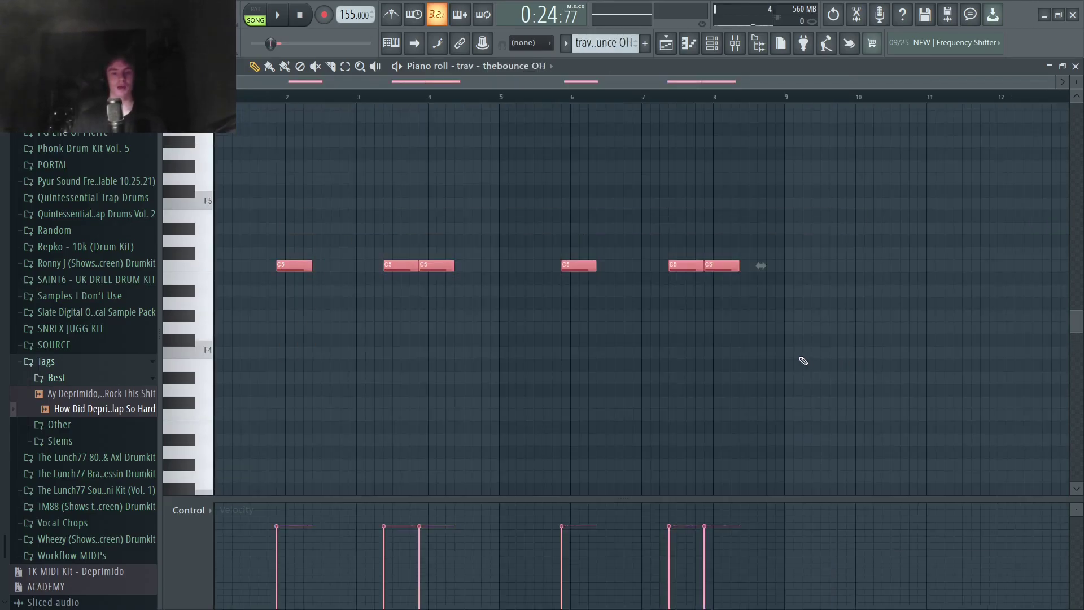
pyautogui.click(799, 359)
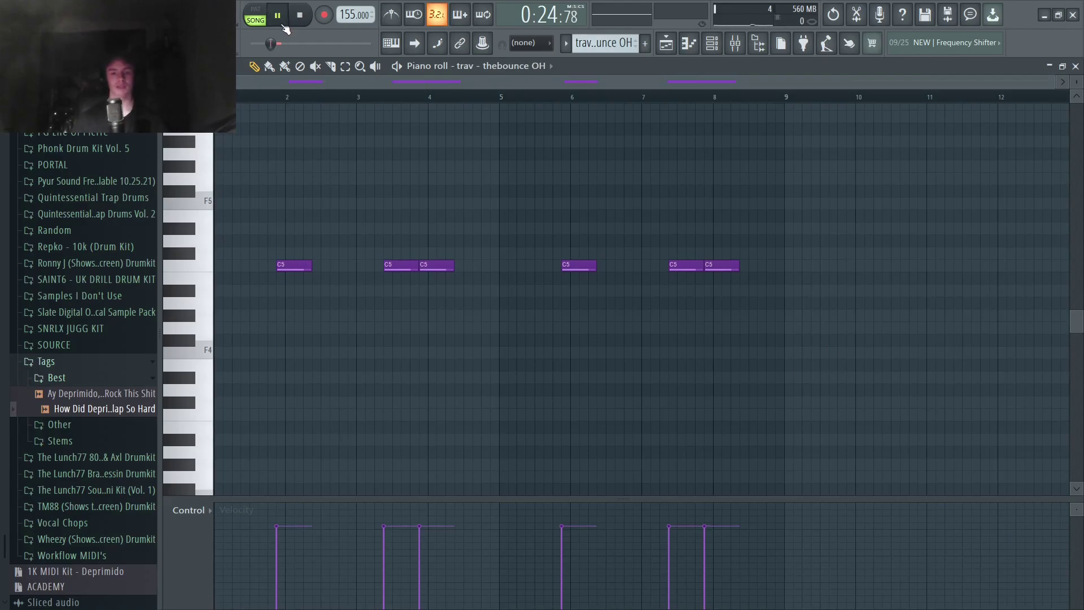
pyautogui.click(283, 24)
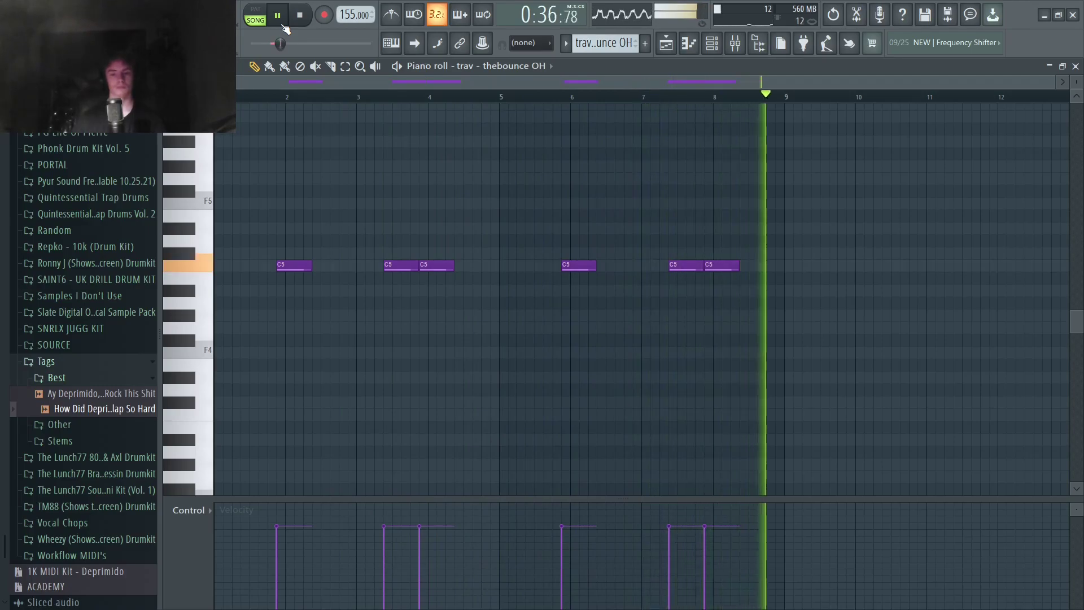
pyautogui.press('space')
pyautogui.moveTo(822, 212); pyautogui.dragTo(257, 350)
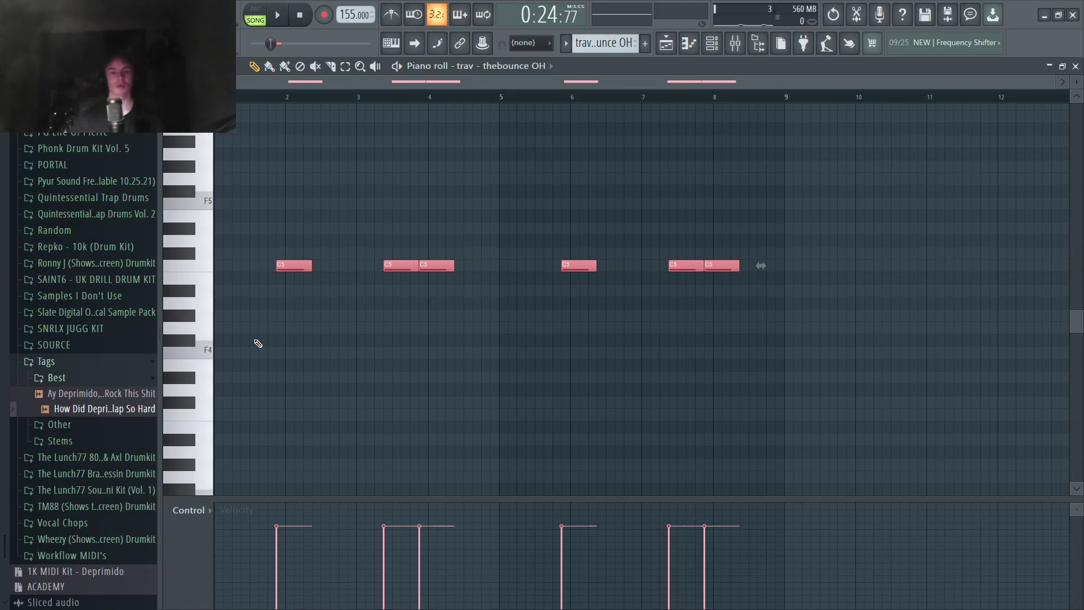
# Check the channel rack and inspect the Vital and Mini Grand tracks in the mixer
pyautogui.press('F6')
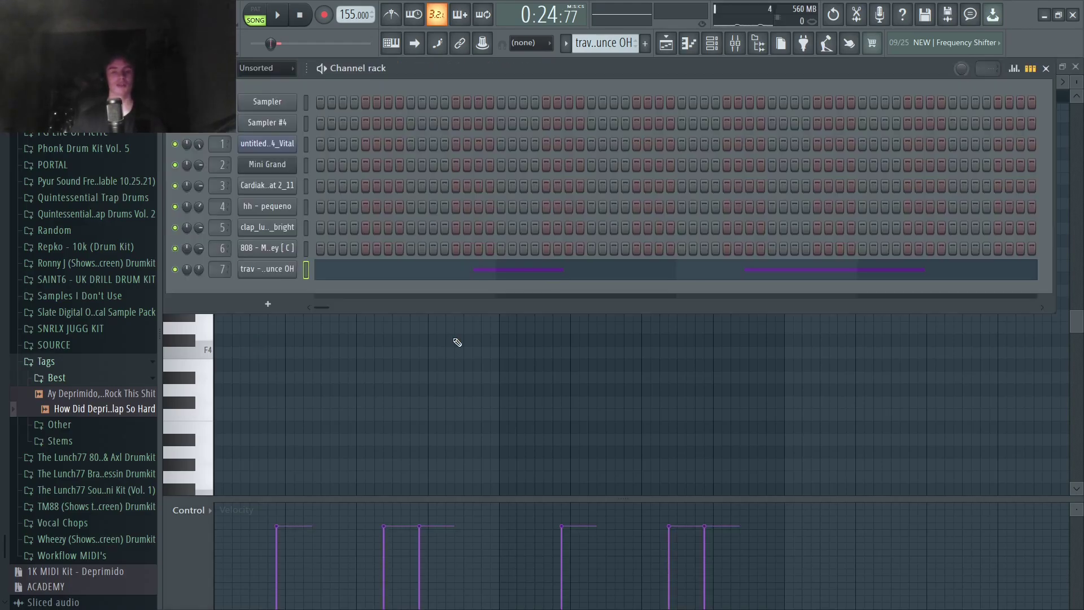
pyautogui.press('F9')
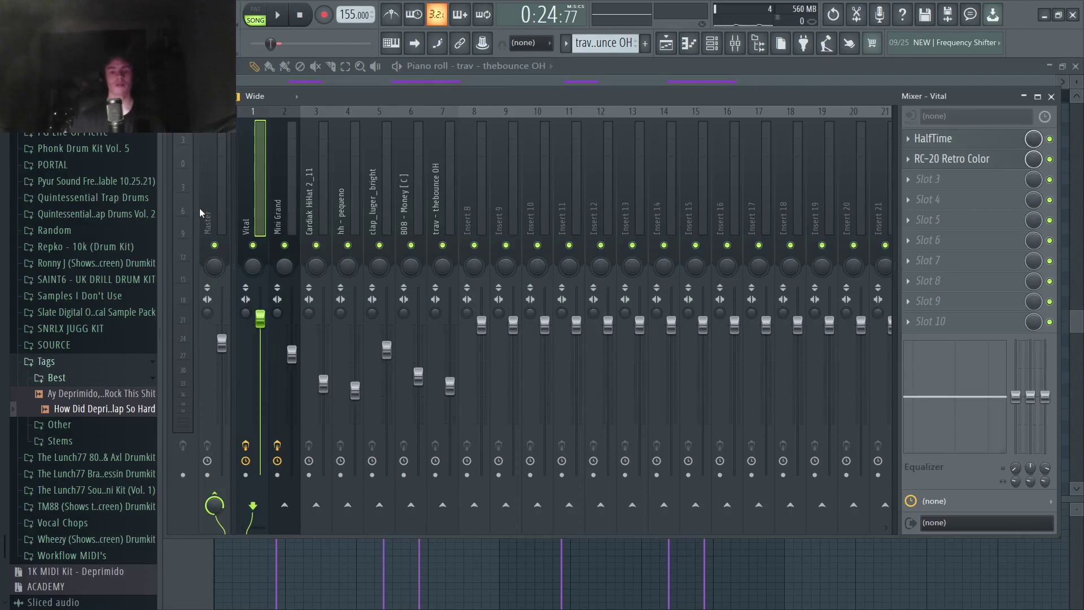
pyautogui.click(282, 211)
pyautogui.moveTo(282, 207); pyautogui.dragTo(257, 204)
# Show the playlist arrangement and start playing the full song from the beginning
pyautogui.press('F5')
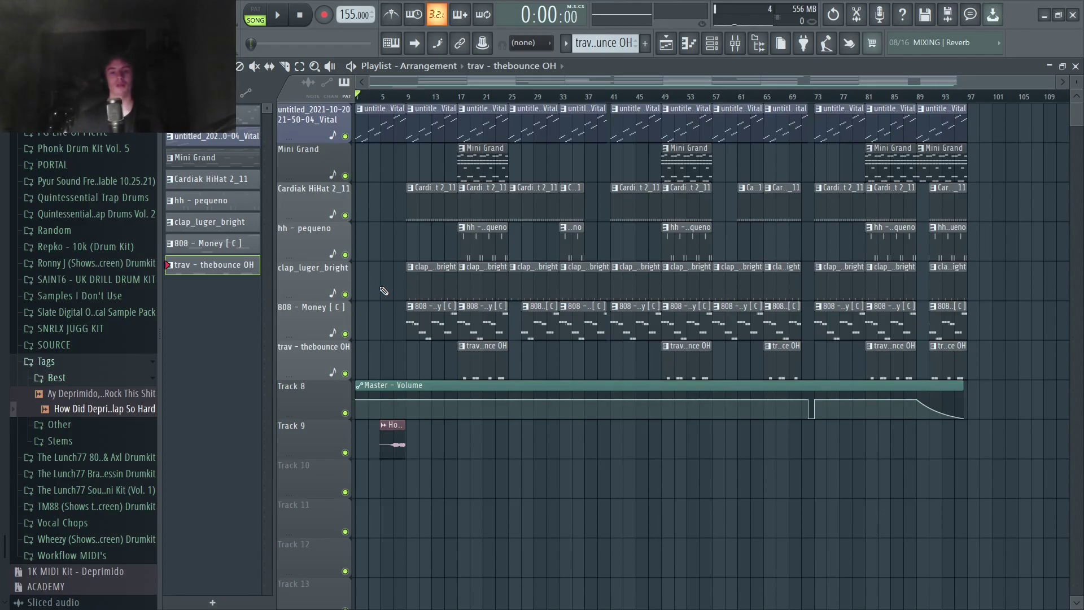
pyautogui.click(278, 16)
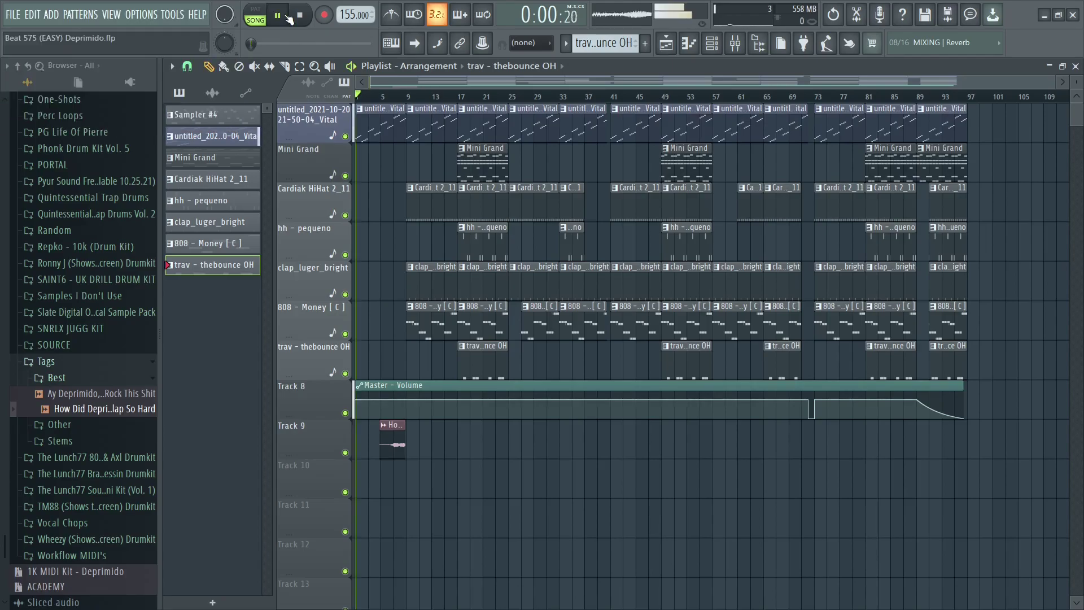